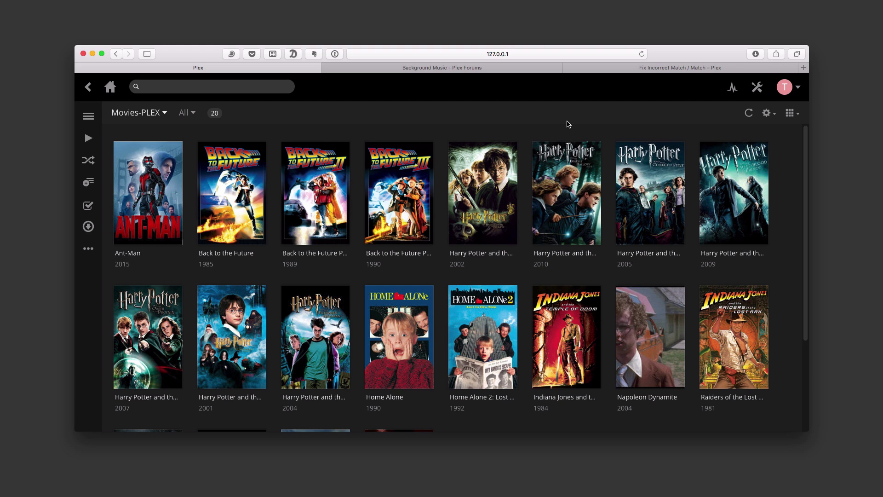
# Scroll to X-Men First Class, open its movie page and its metadata editor.
pyautogui.scroll(-2, 566, 232)
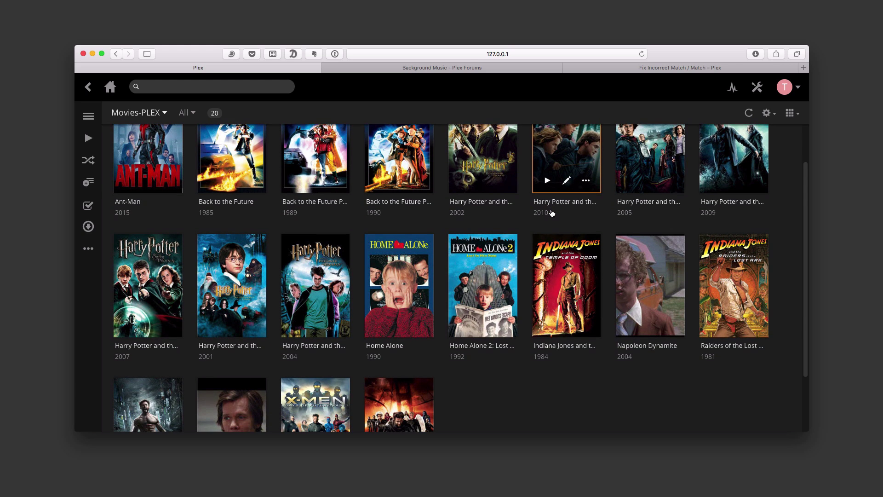
pyautogui.scroll(-2, 552, 213)
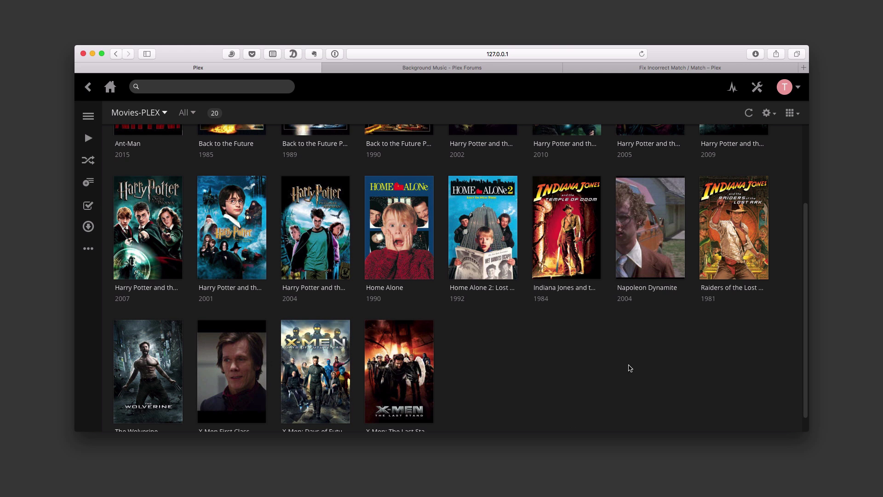
pyautogui.scroll(-1, 627, 367)
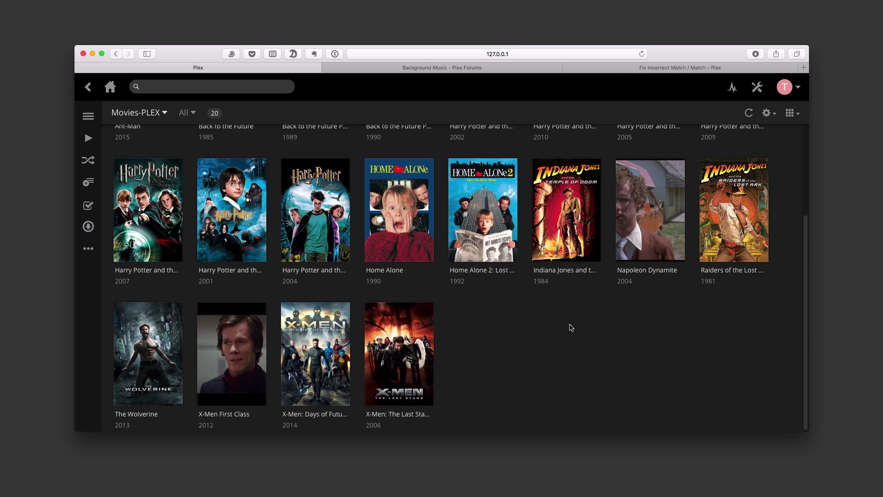
pyautogui.click(242, 327)
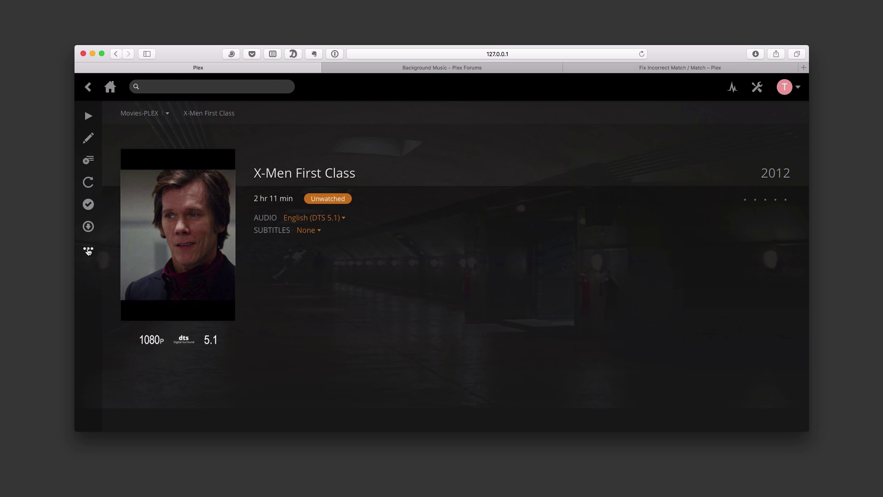
pyautogui.click(89, 138)
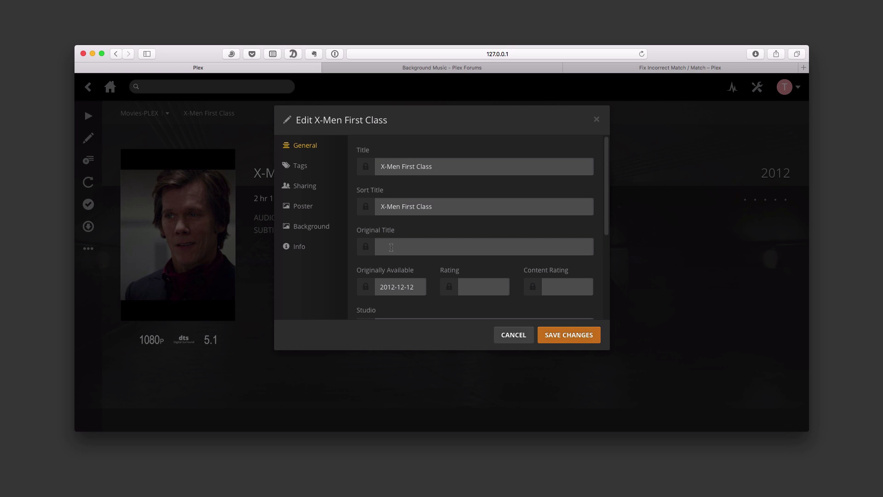
# Review the movie's General fields, then its directors, genres, writers and sharing labels.
pyautogui.scroll(-2, 407, 294)
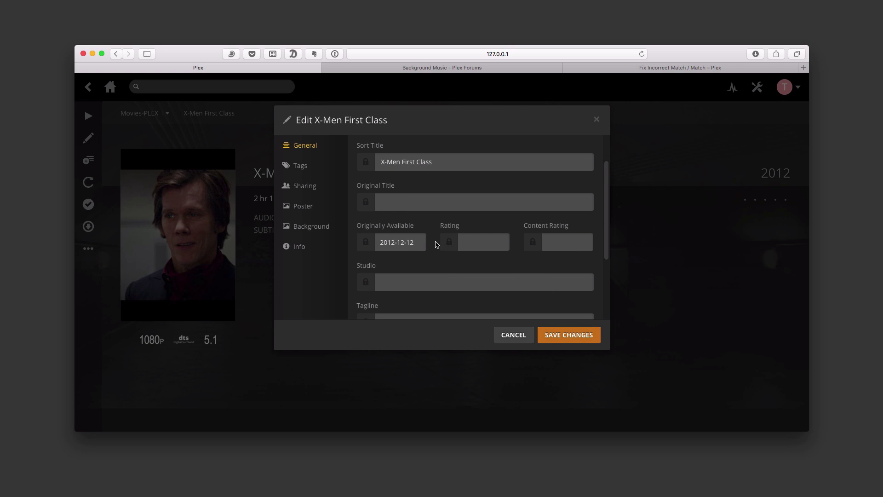
pyautogui.scroll(-3, 539, 263)
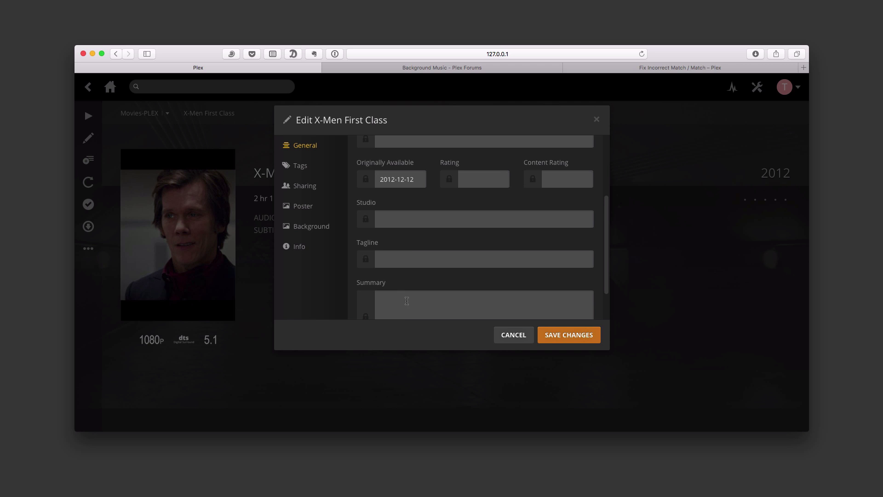
pyautogui.scroll(-2, 415, 252)
pyautogui.scroll(2, 415, 252)
pyautogui.scroll(3, 416, 253)
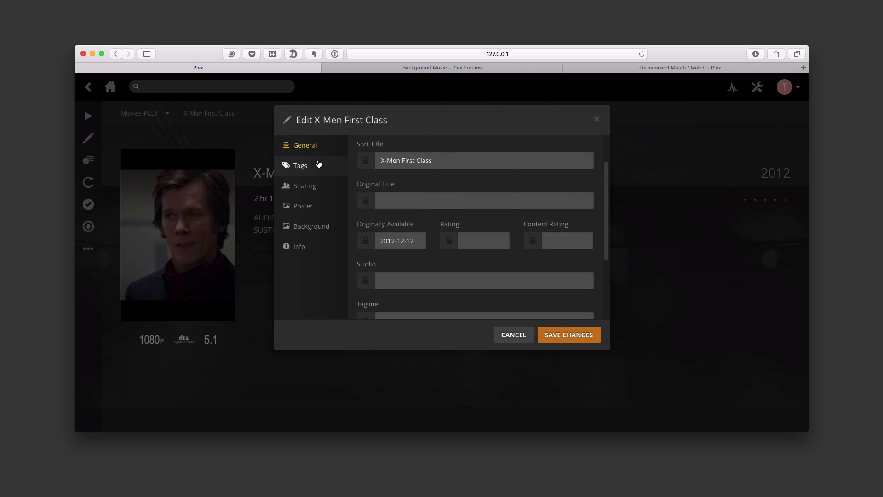
pyautogui.click(294, 166)
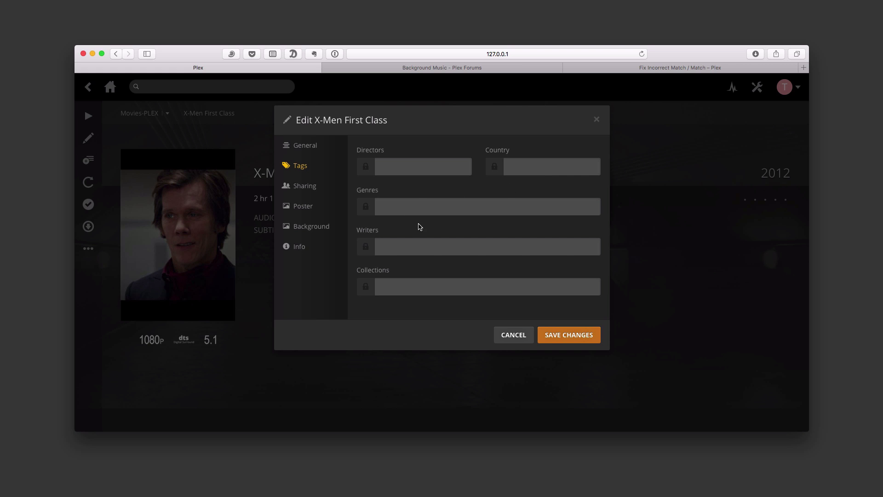
pyautogui.click(298, 193)
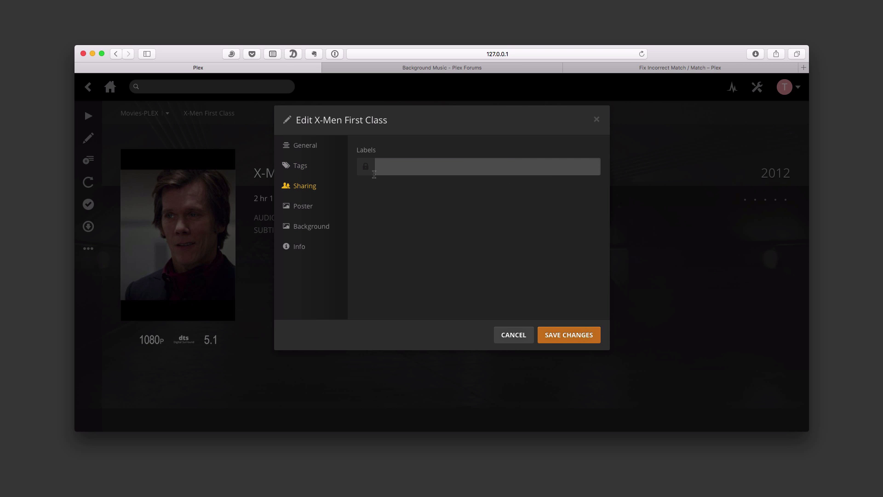
# Check poster and background choices and the file location, then cancel the editor unsaved.
pyautogui.click(303, 210)
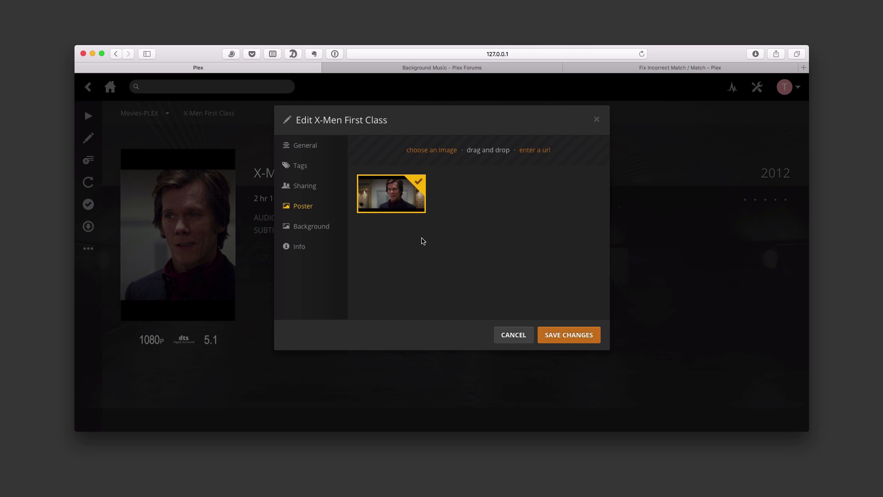
pyautogui.click(433, 151)
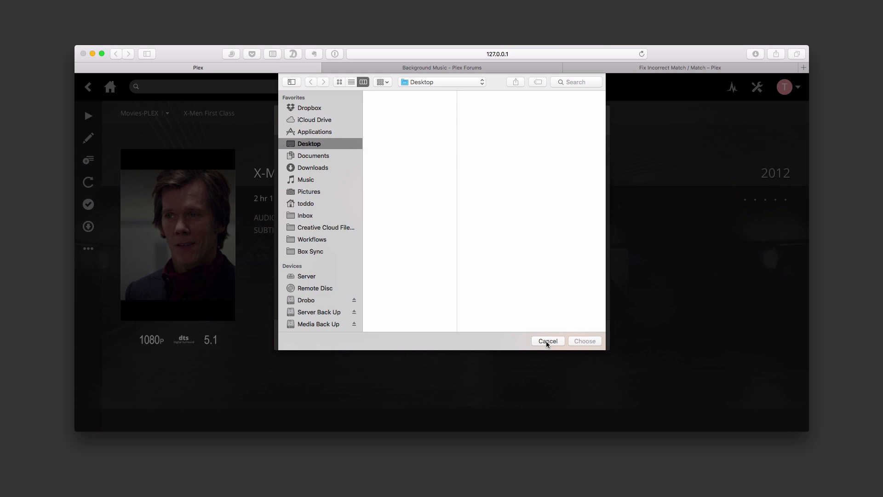
pyautogui.click(547, 341)
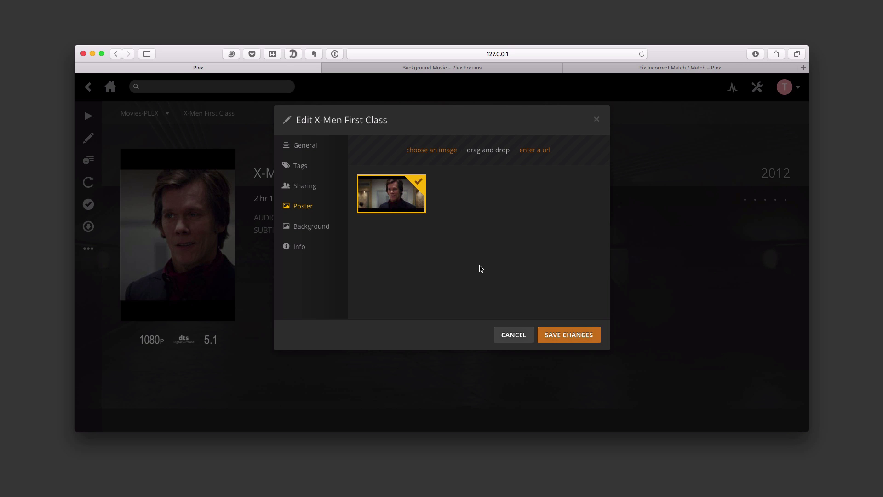
pyautogui.click(302, 231)
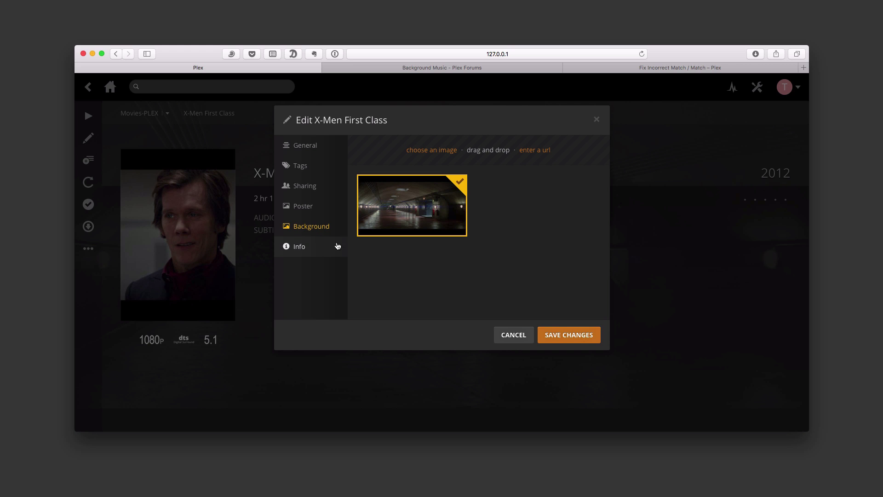
pyautogui.click(297, 248)
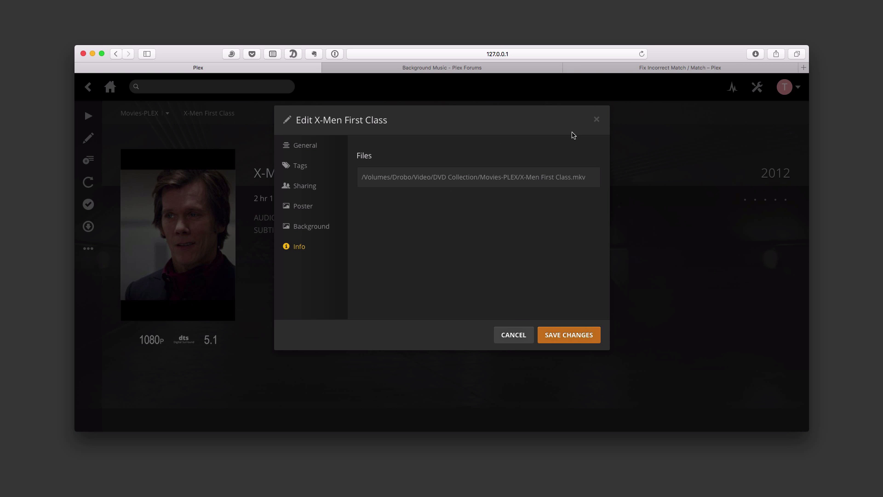
pyautogui.click(509, 335)
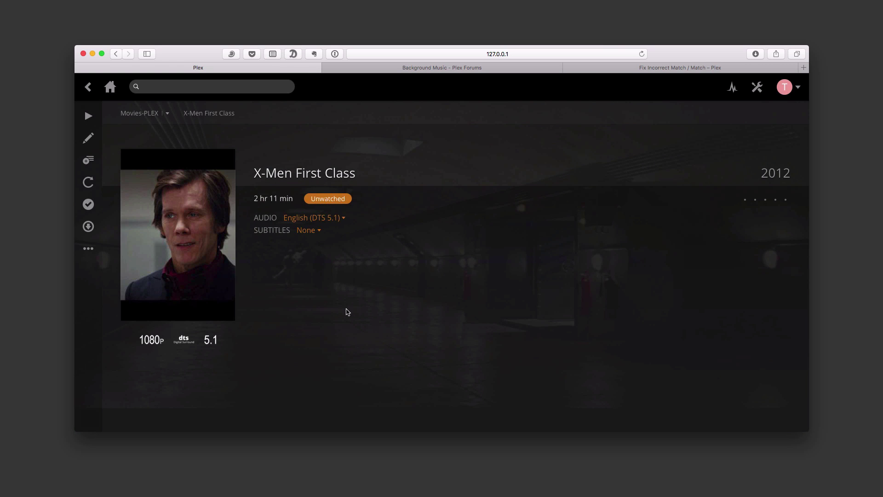
# Rematch the movie to X-Men: First Class (2011), leaving the Auto Match source list unchanged.
pyautogui.click(89, 248)
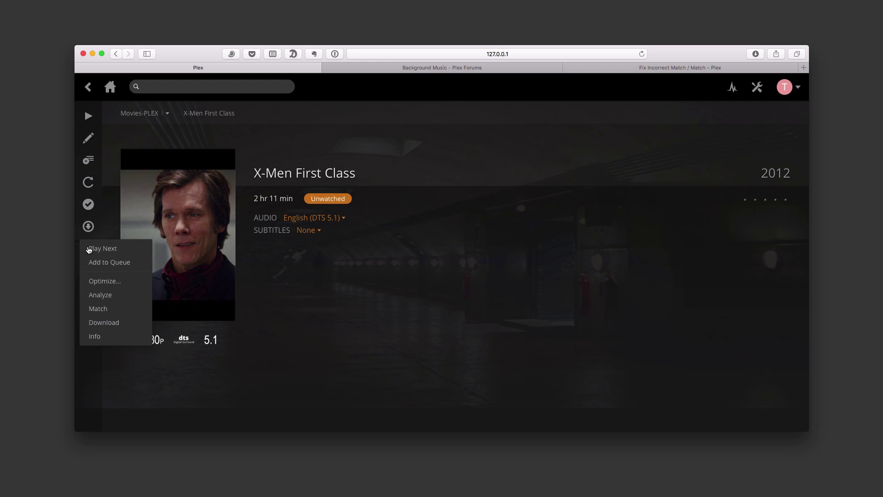
pyautogui.click(98, 310)
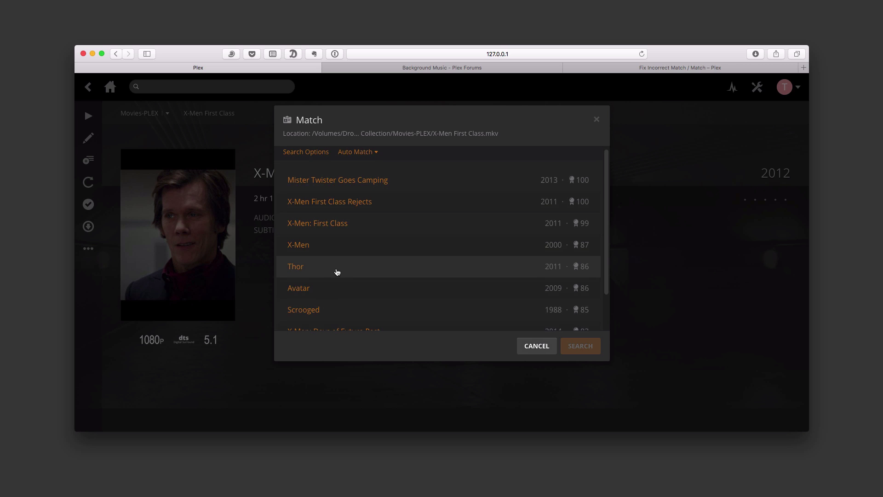
pyautogui.scroll(-2, 335, 274)
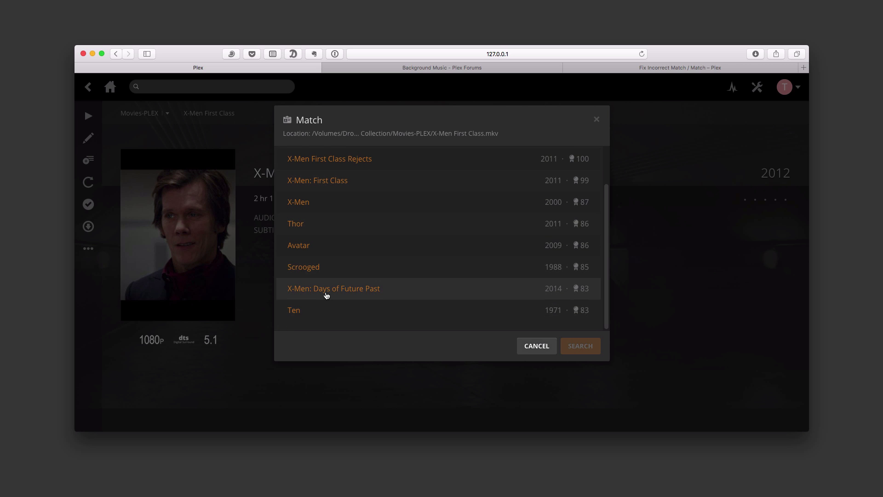
pyautogui.scroll(2, 325, 295)
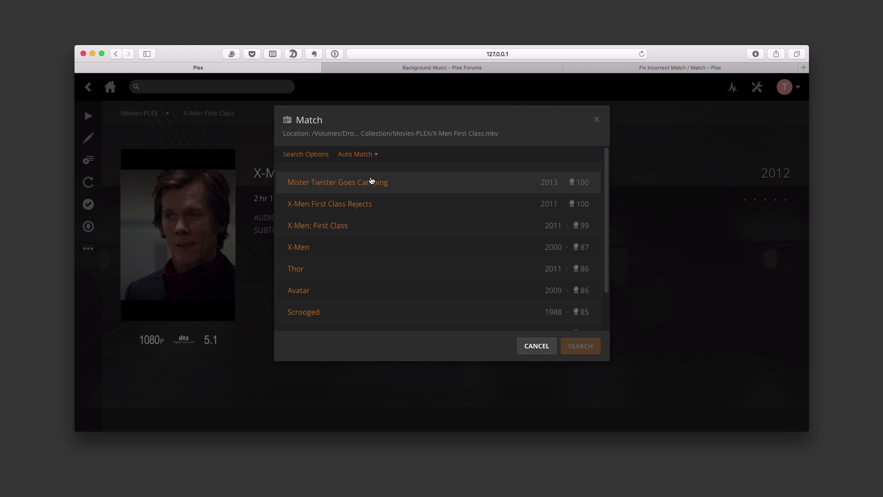
pyautogui.click(375, 158)
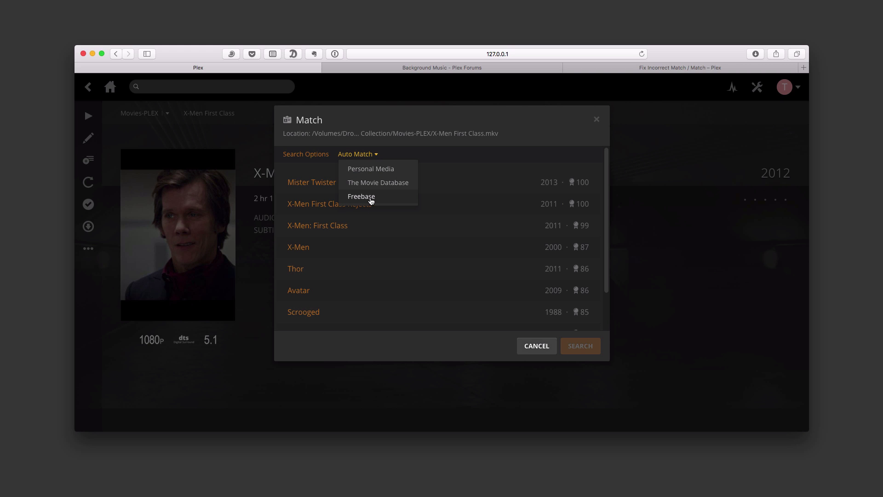
pyautogui.click(385, 150)
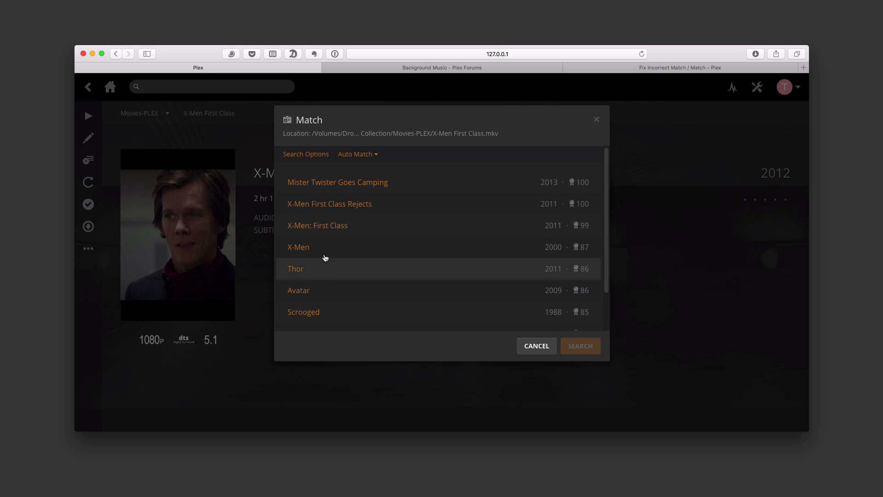
pyautogui.click(328, 229)
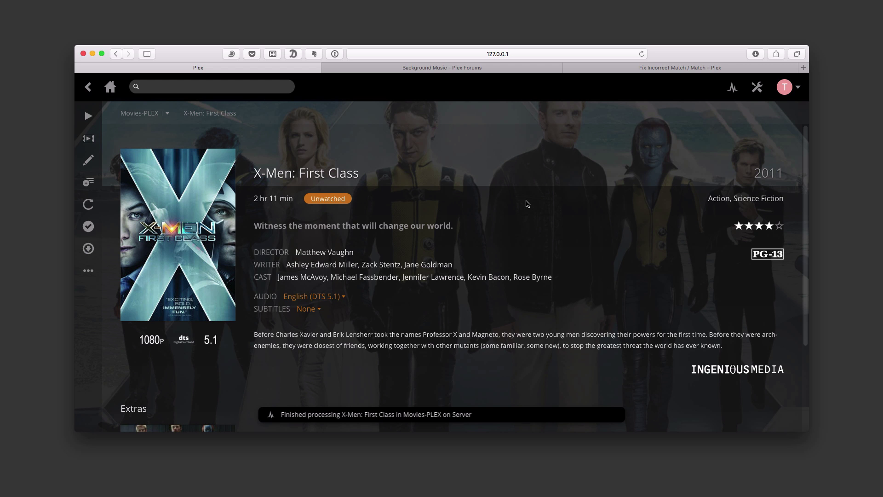
pyautogui.scroll(-4, 527, 203)
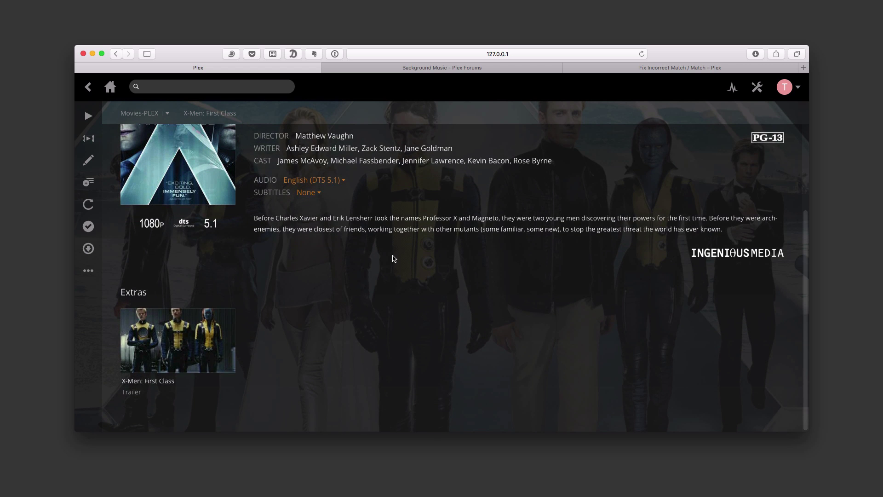
pyautogui.scroll(5, 404, 313)
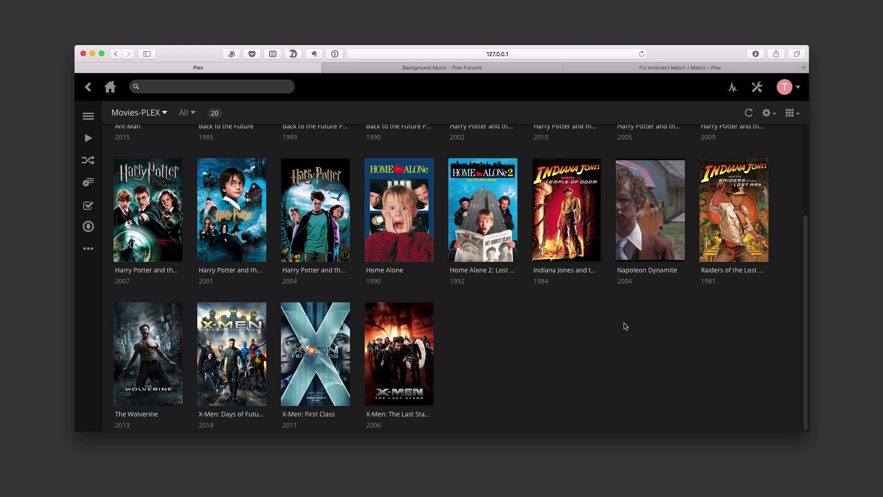
# Open Fix Incorrect Match for Napoleon Dynamite with search options showing title and year 2004.
pyautogui.click(653, 204)
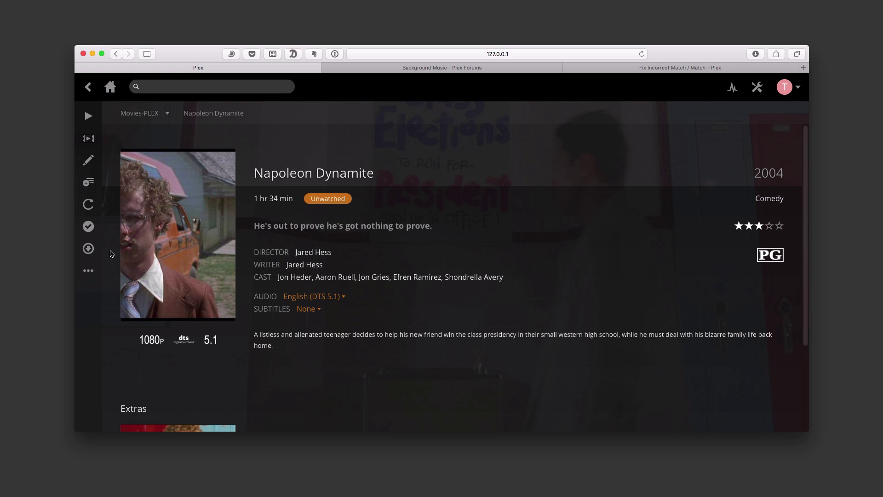
pyautogui.click(88, 271)
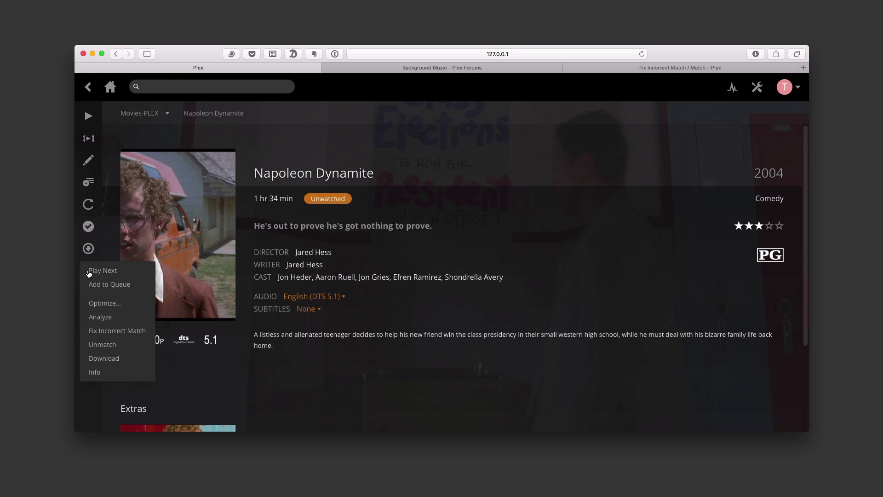
pyautogui.click(116, 331)
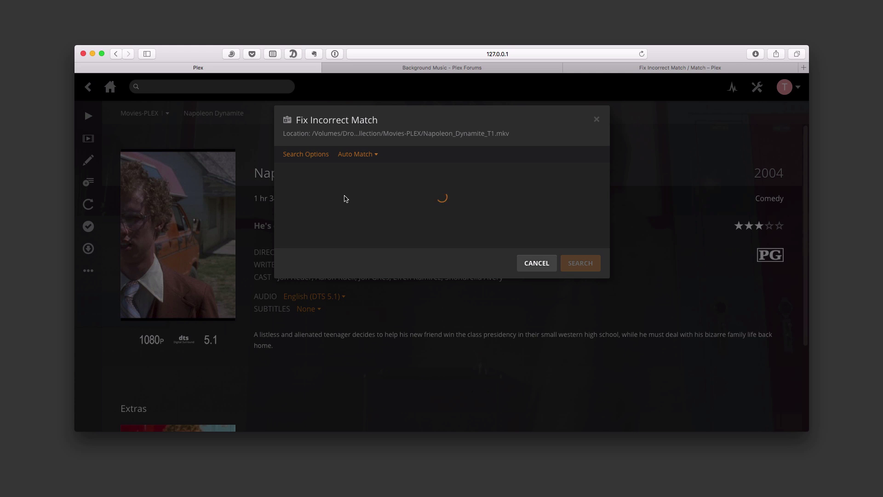
pyautogui.click(306, 154)
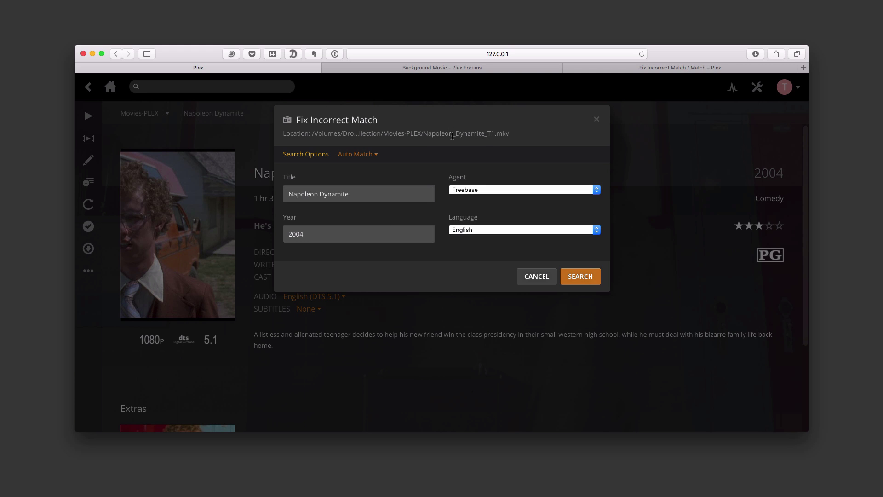
# Search with the Freebase agent and match the Napoleon Dynamite (2004) result.
pyautogui.click(596, 194)
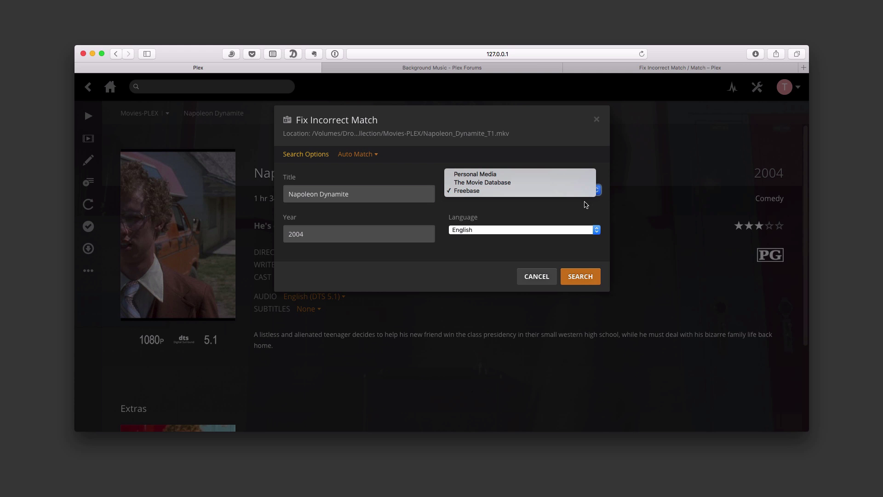
pyautogui.click(570, 214)
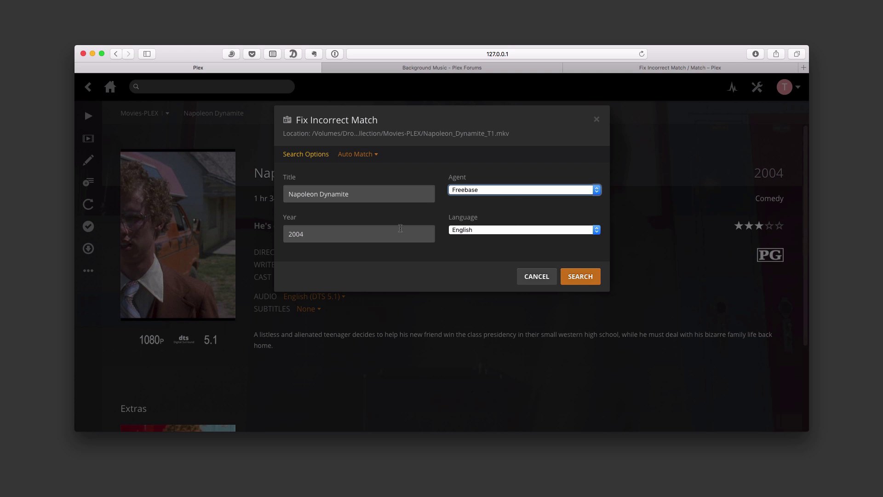
pyautogui.click(577, 276)
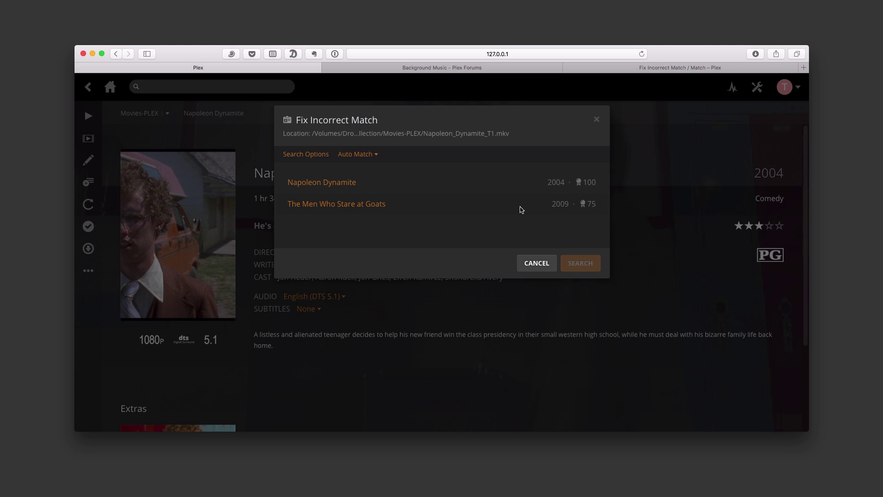
pyautogui.click(325, 185)
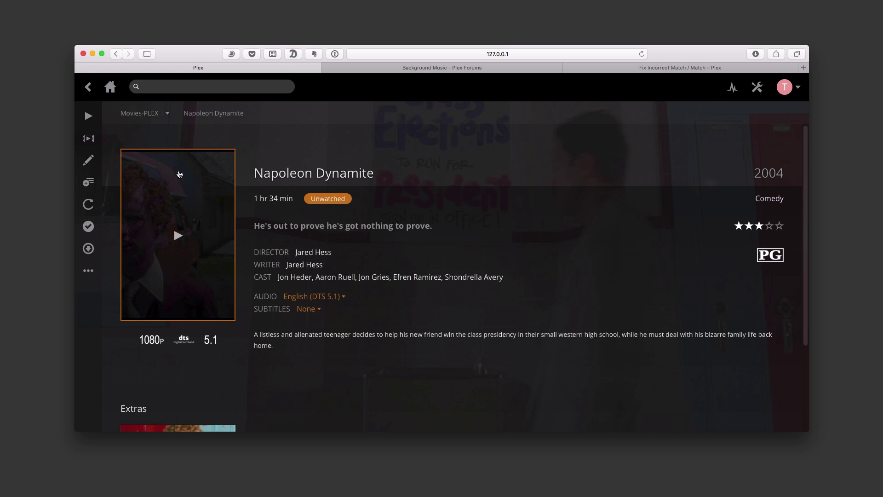
# Look over the matched movie and its extra actions menu without choosing anything.
pyautogui.click(87, 90)
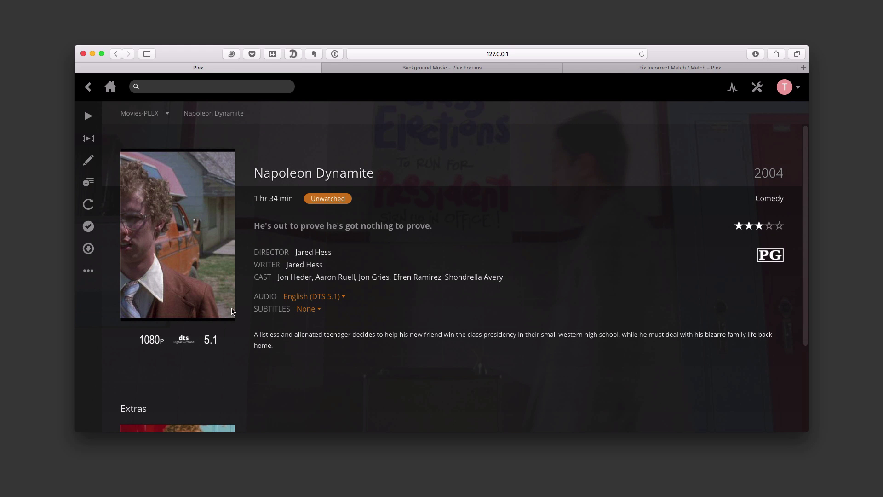
pyautogui.moveTo(225, 246)
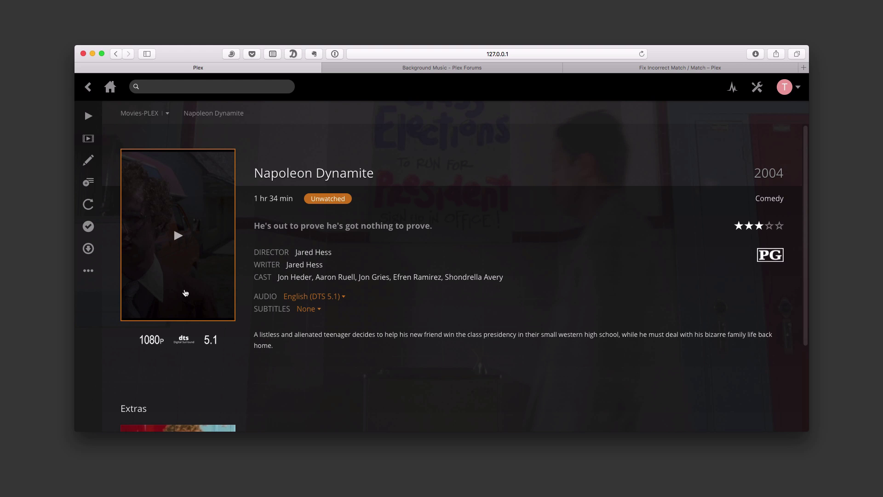
pyautogui.click(88, 271)
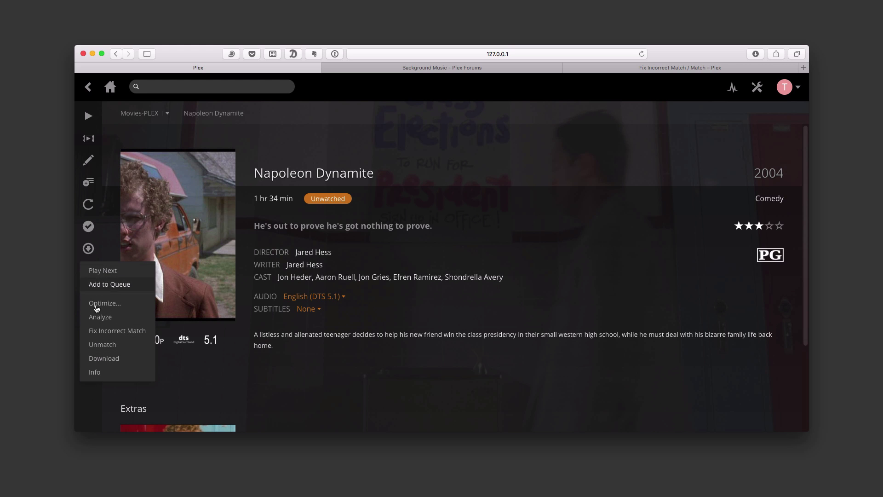
pyautogui.click(491, 318)
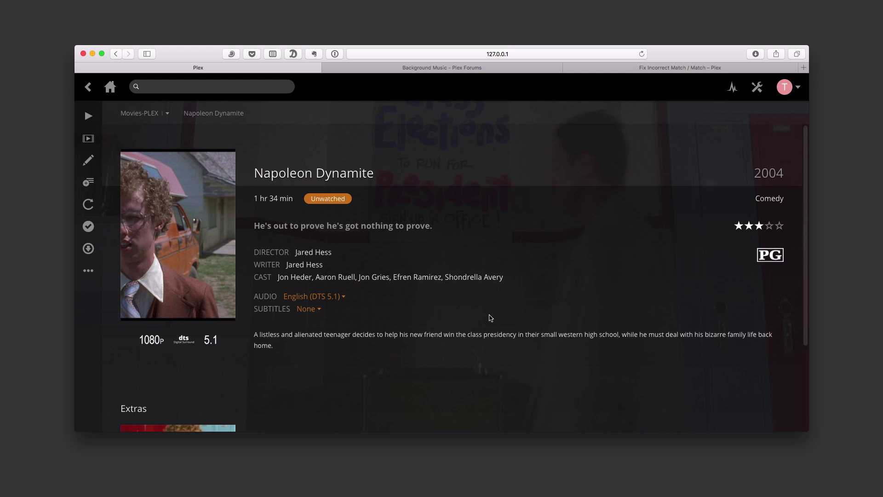
pyautogui.moveTo(569, 492)
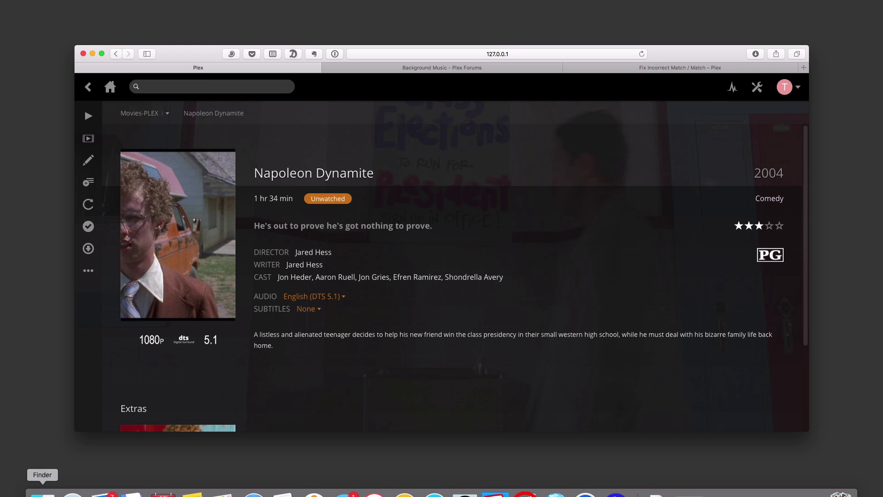
# In Finder's Movies-PLEX folder, delete '_T1' so the file becomes Napoleon_Dynamite.mkv.
pyautogui.click(42, 494)
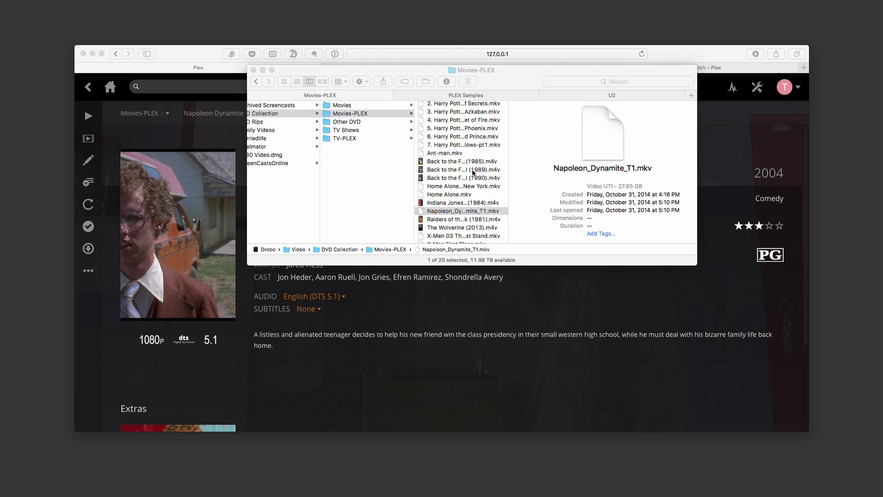
pyautogui.click(476, 213)
pyautogui.click(482, 211)
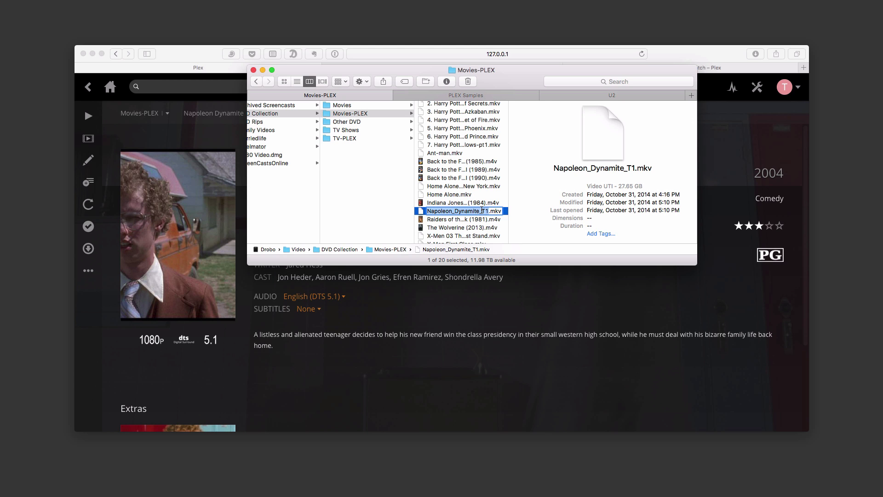
pyautogui.click(479, 211)
pyautogui.moveTo(479, 211); pyautogui.dragTo(486, 211)
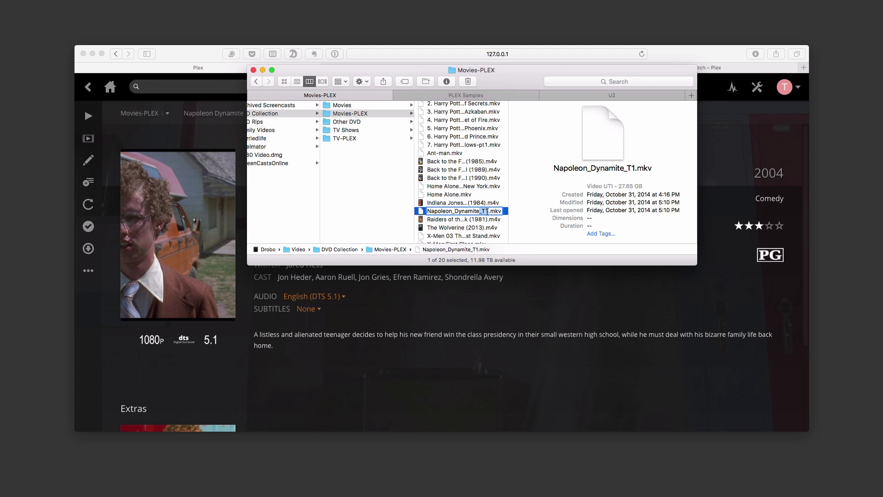
pyautogui.press('BackSpace')
pyautogui.press('Return')
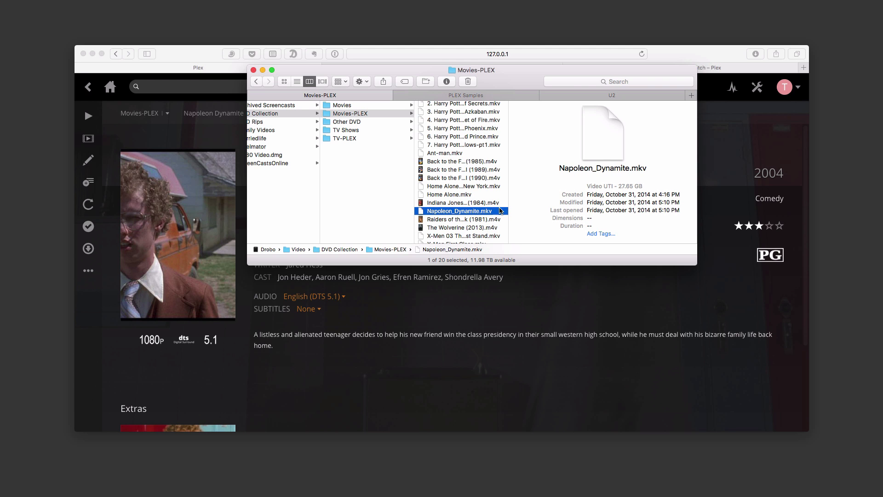
# Back in Plex, refresh the Movies-PLEX library to pick up the renamed file.
pyautogui.click(200, 56)
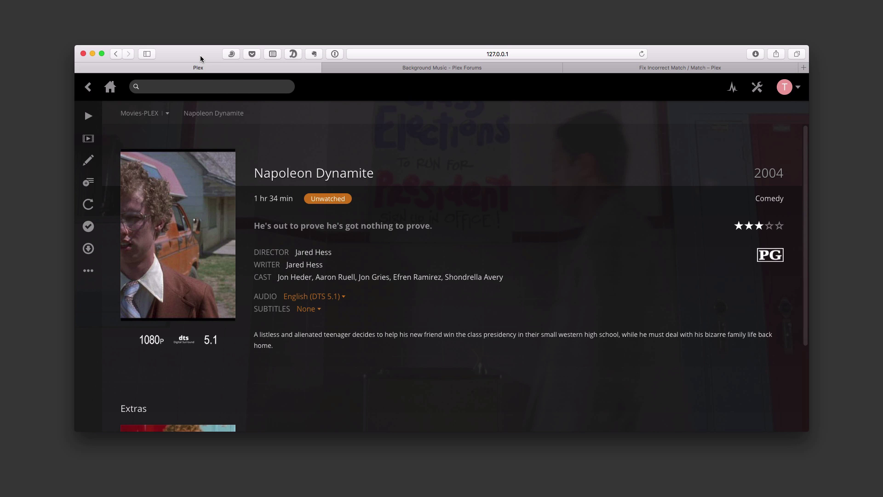
pyautogui.click(93, 207)
pyautogui.click(87, 272)
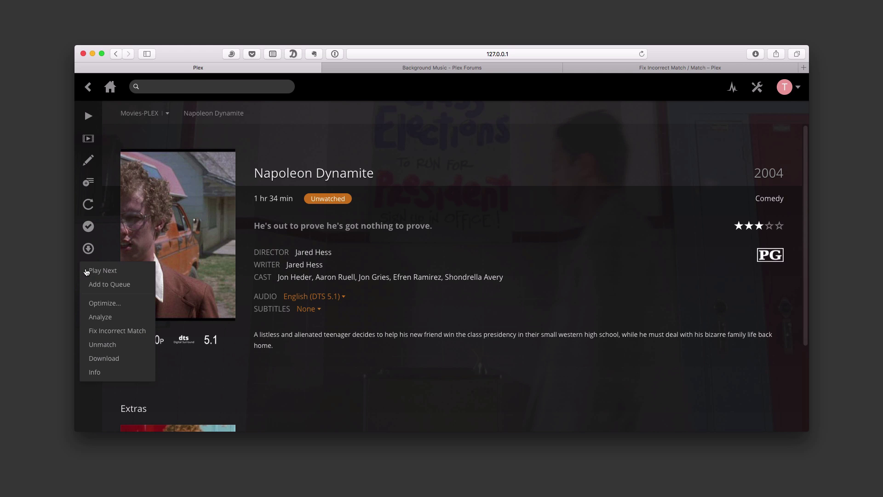
pyautogui.click(337, 374)
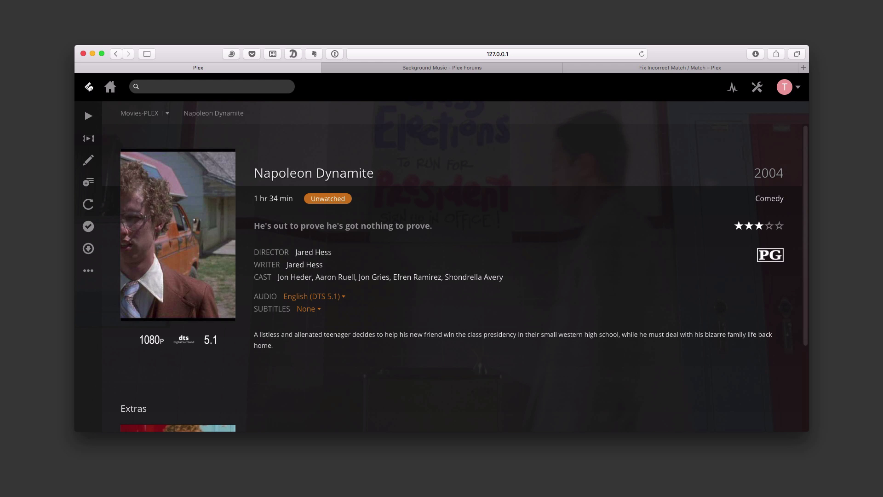
# Reopen Napoleon Dynamite from the library and unmatch it from its metadata.
pyautogui.click(89, 86)
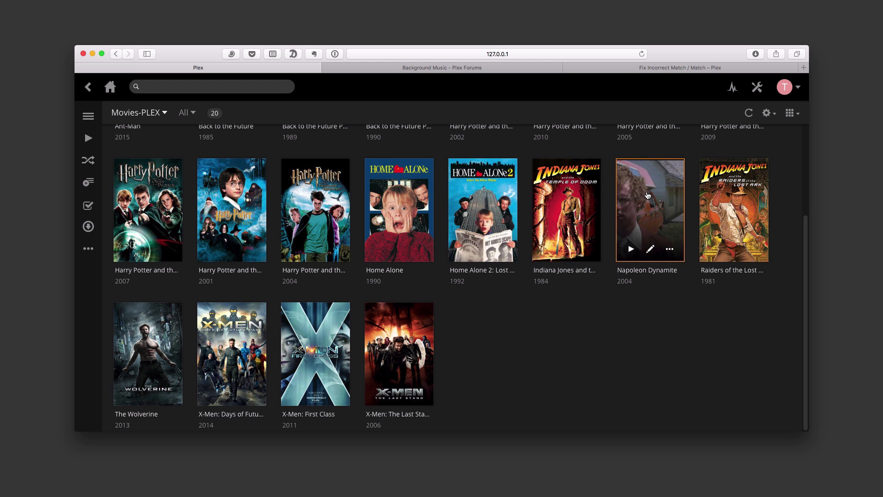
pyautogui.click(648, 196)
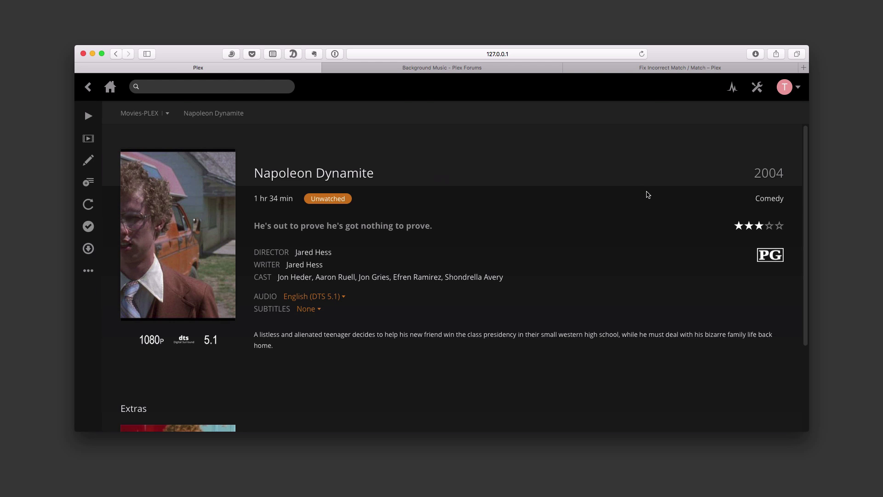
pyautogui.click(88, 273)
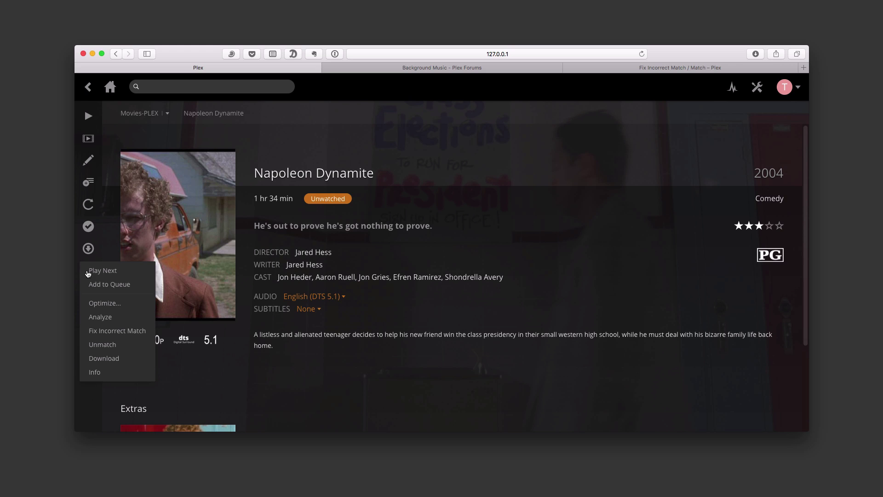
pyautogui.click(102, 344)
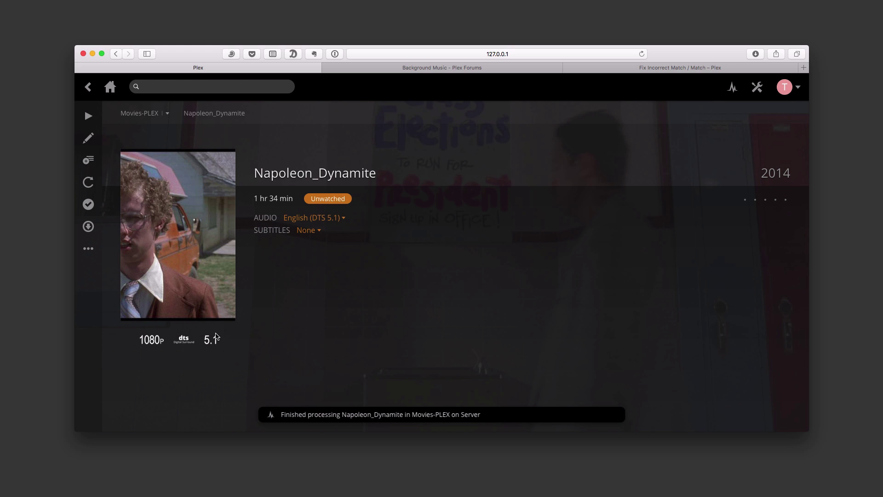
# Match Napoleon_Dynamite to the first Napoleon Dynamite (2004) result, then return to Movies-PLEX.
pyautogui.click(88, 248)
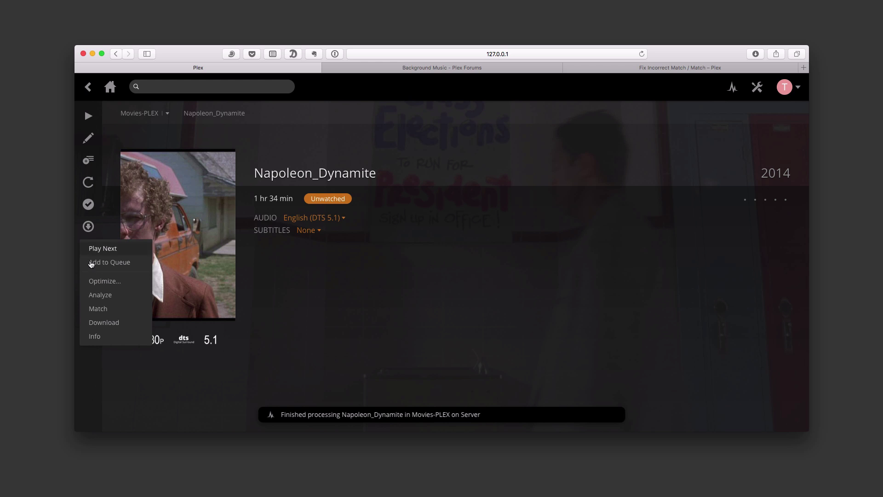
pyautogui.click(95, 310)
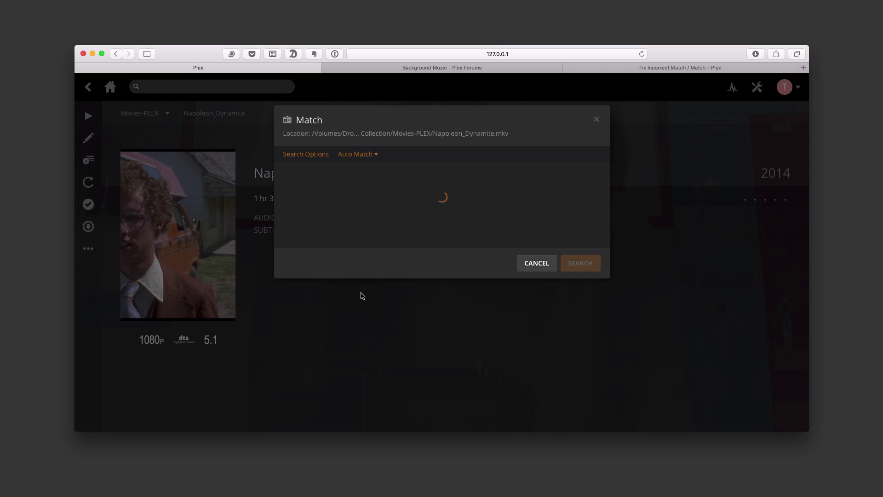
pyautogui.click(351, 182)
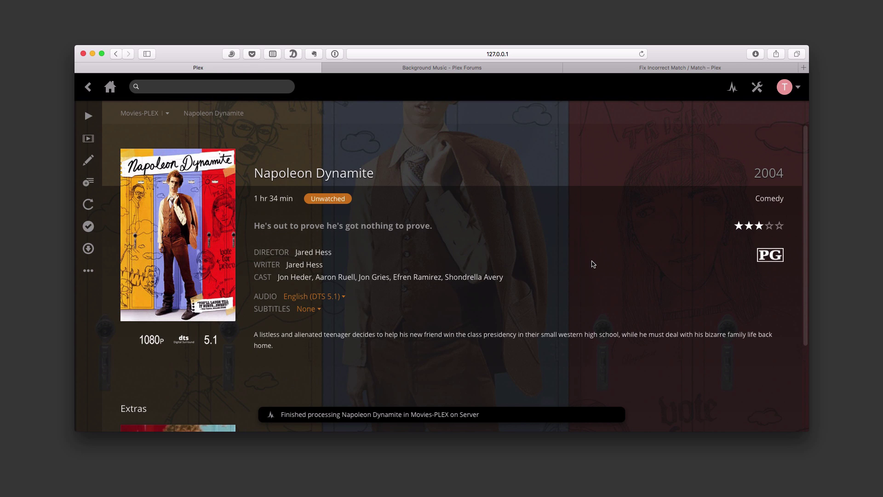
pyautogui.scroll(-3, 517, 330)
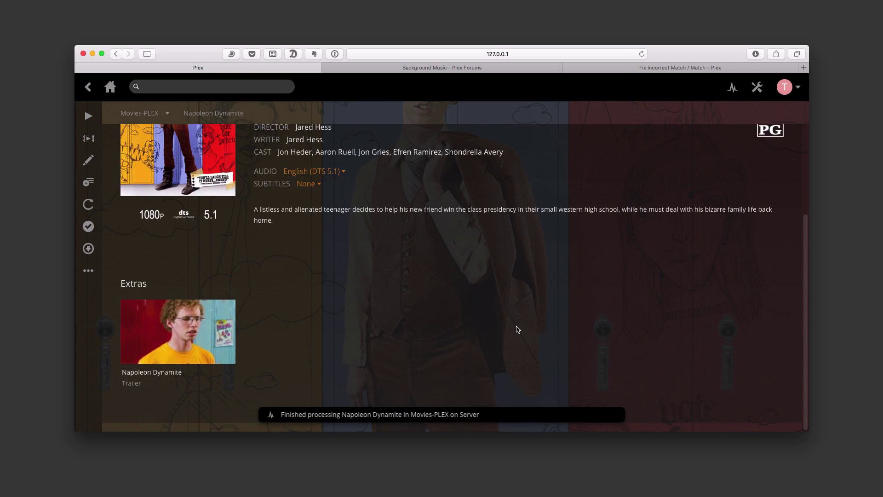
pyautogui.scroll(3, 517, 329)
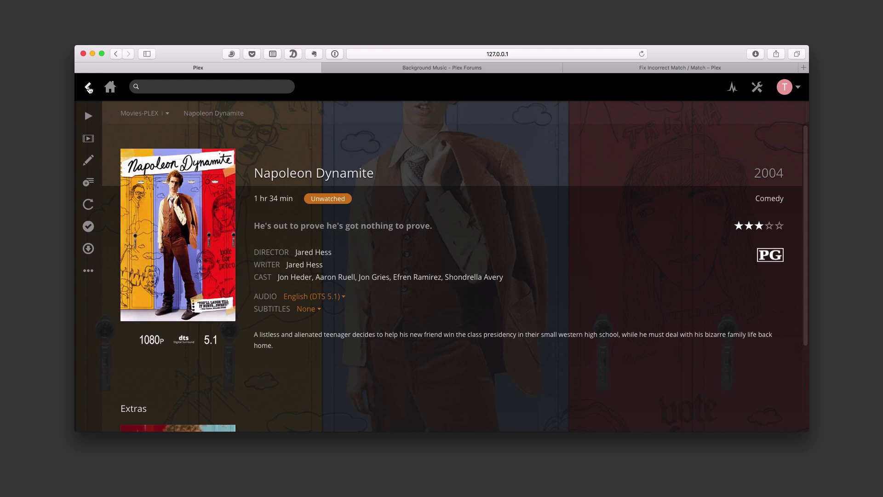
pyautogui.click(88, 87)
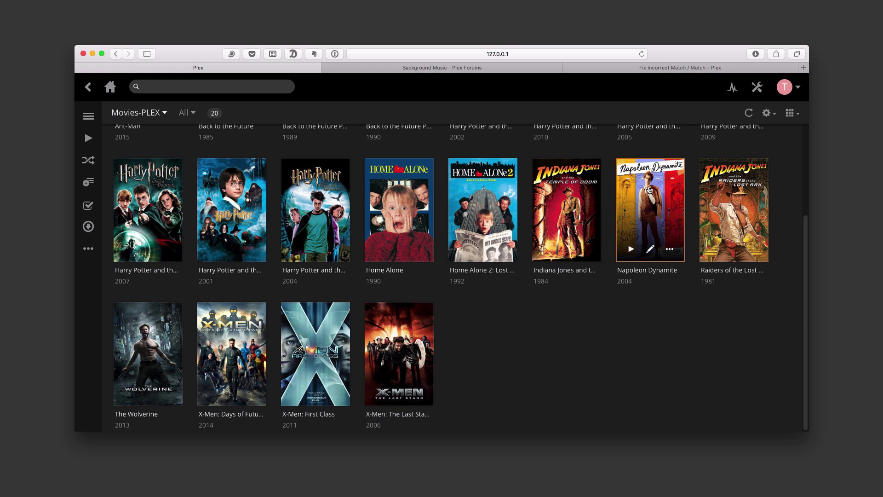
# In Napoleon Dynamite's metadata editor, choose the illustrated field-scene poster.
pyautogui.click(650, 189)
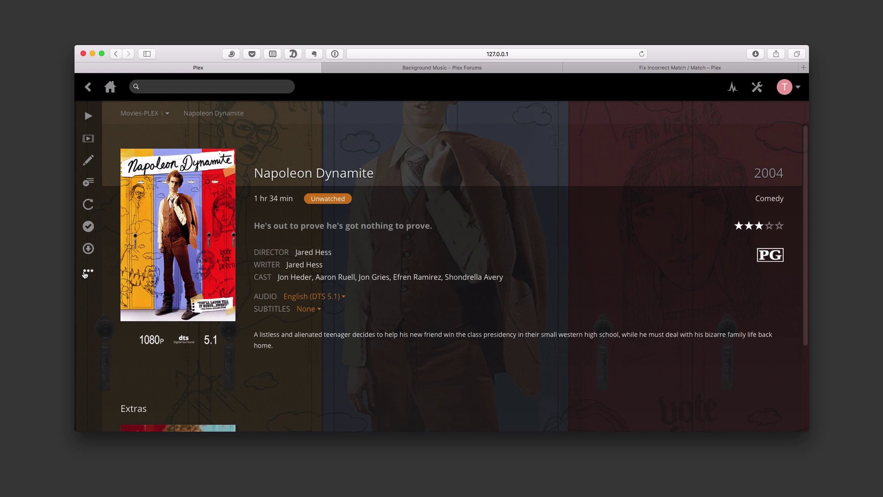
pyautogui.click(88, 160)
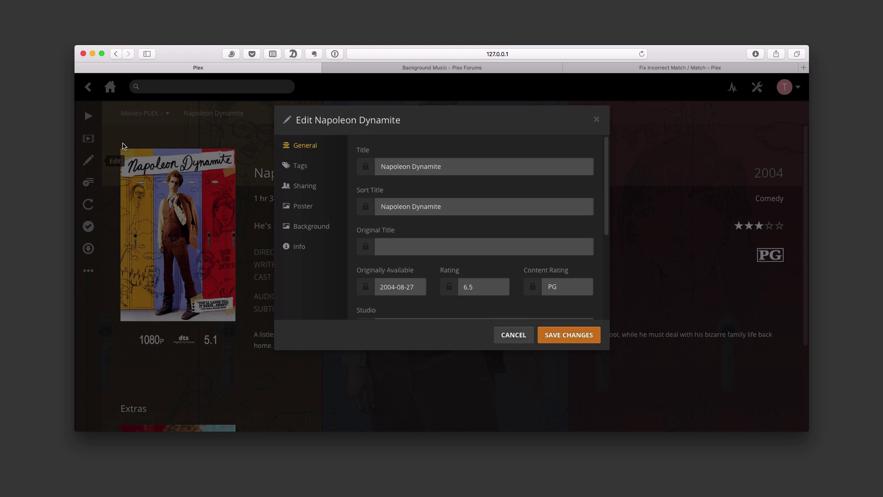
pyautogui.click(303, 206)
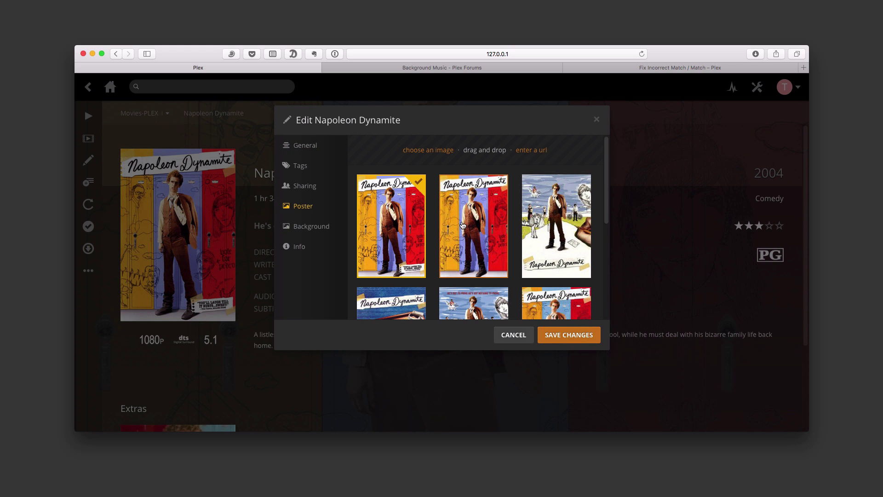
pyautogui.scroll(-3, 463, 224)
pyautogui.scroll(2, 465, 225)
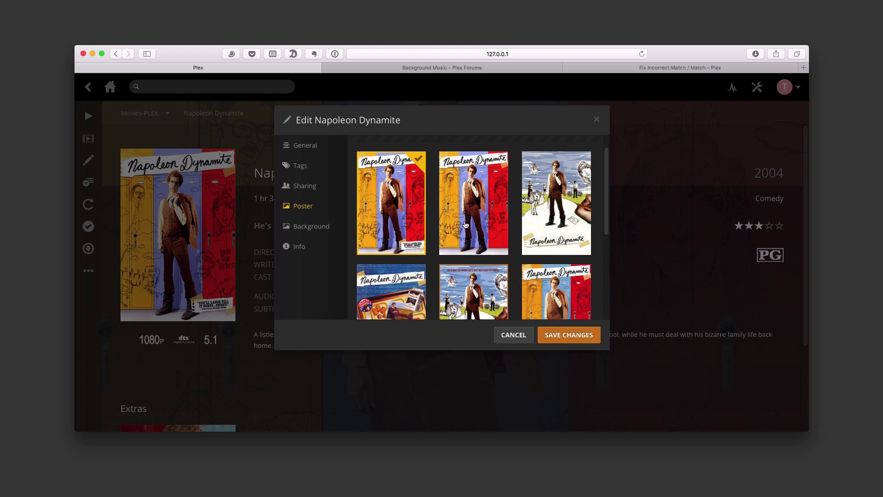
pyautogui.scroll(-3, 466, 225)
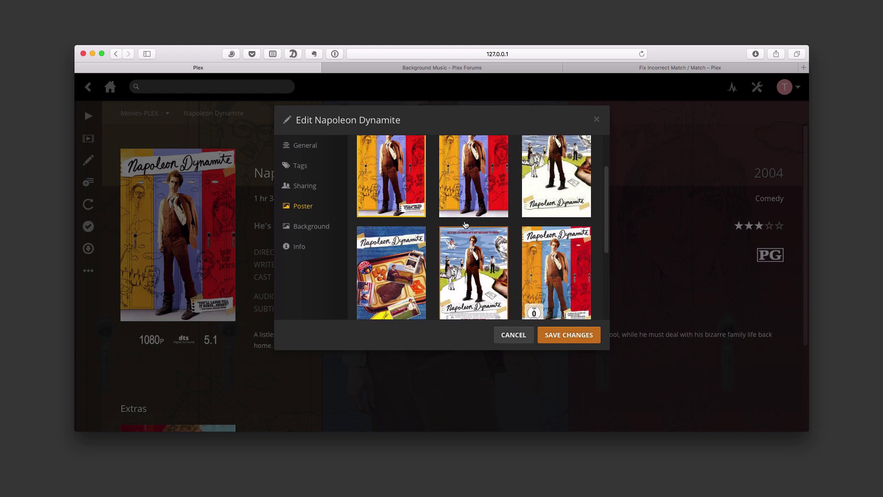
pyautogui.click(480, 249)
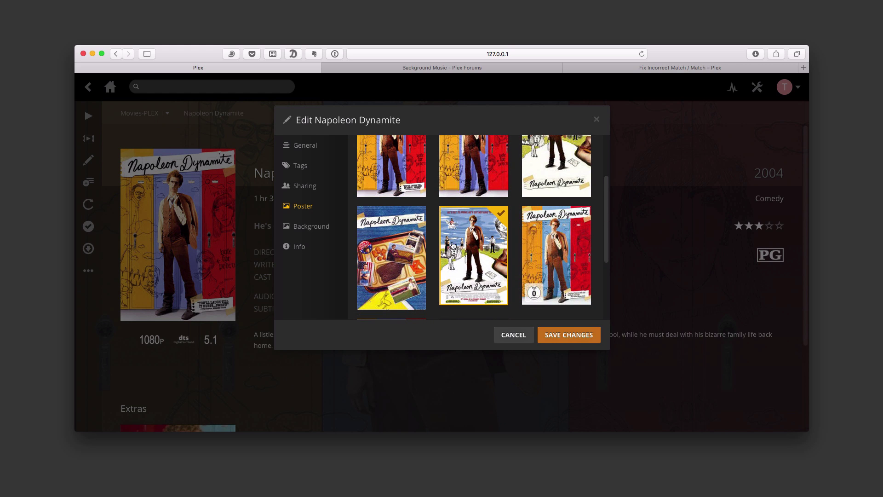
# Choose the couch scene as the background and save the changes.
pyautogui.click(314, 227)
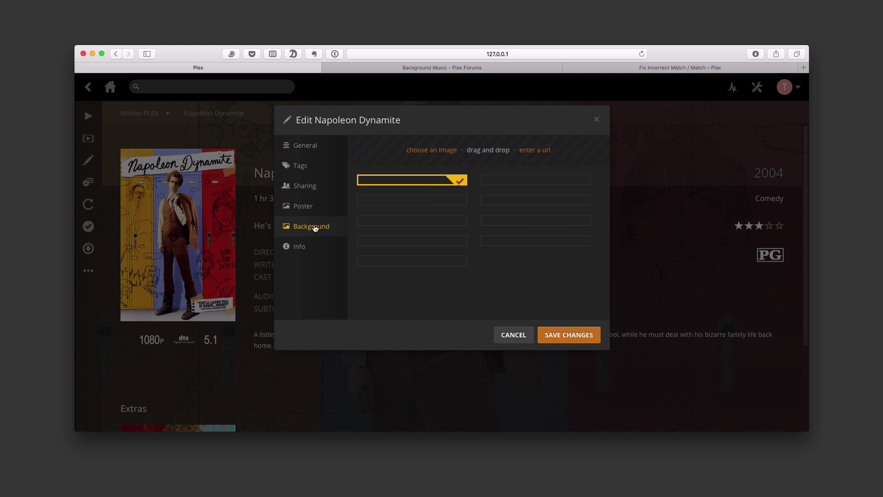
pyautogui.scroll(-4, 502, 213)
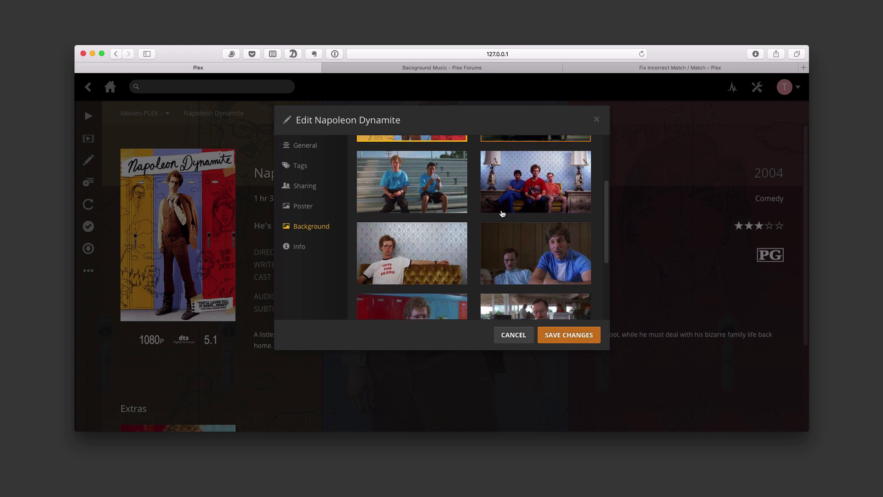
pyautogui.scroll(-5, 502, 213)
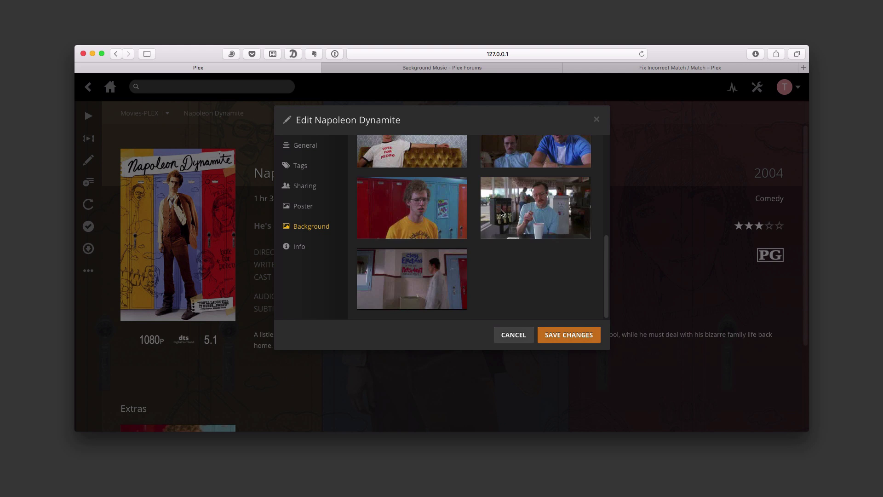
pyautogui.scroll(10, 503, 213)
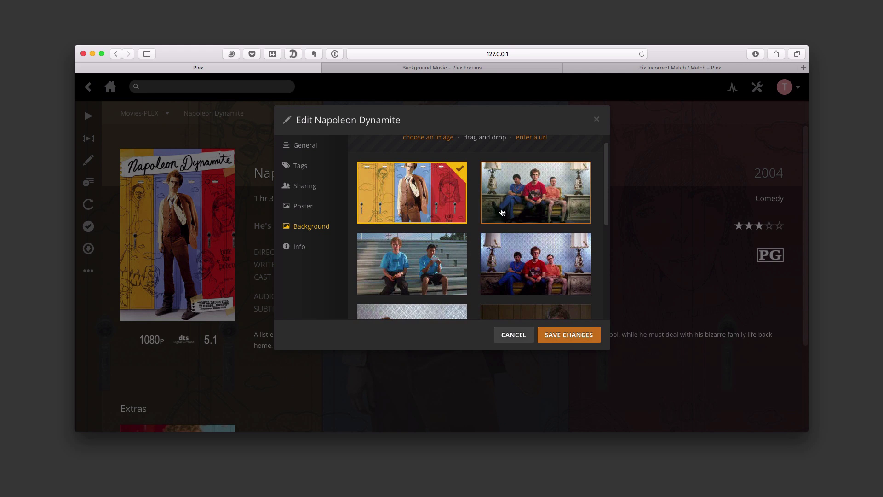
pyautogui.click(545, 193)
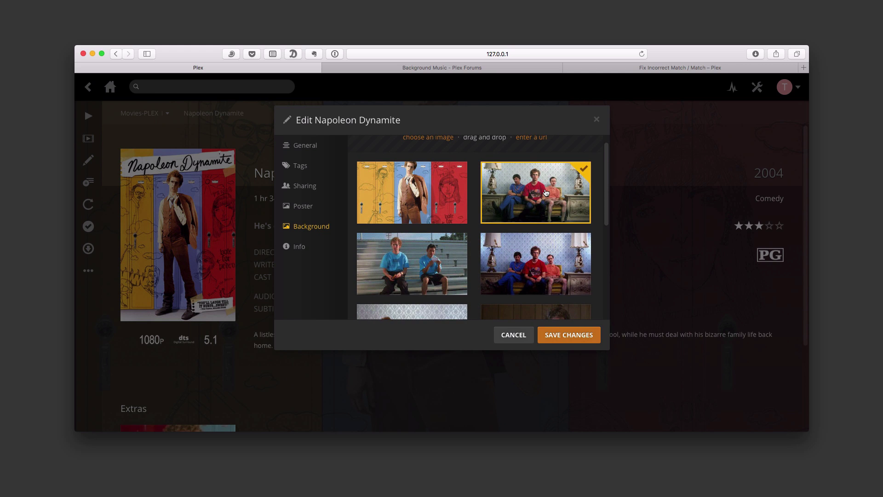
pyautogui.click(560, 336)
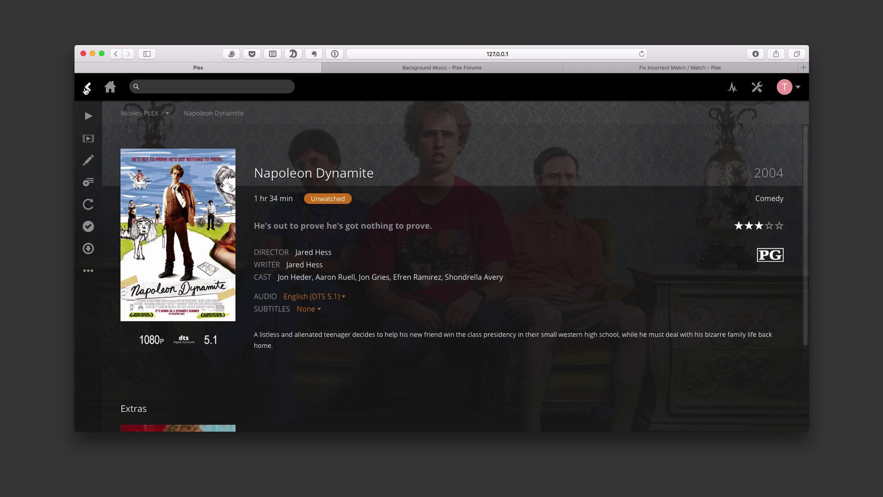
# Go back, then home, and open the Music library with U2's No Line on the Horizon.
pyautogui.click(86, 89)
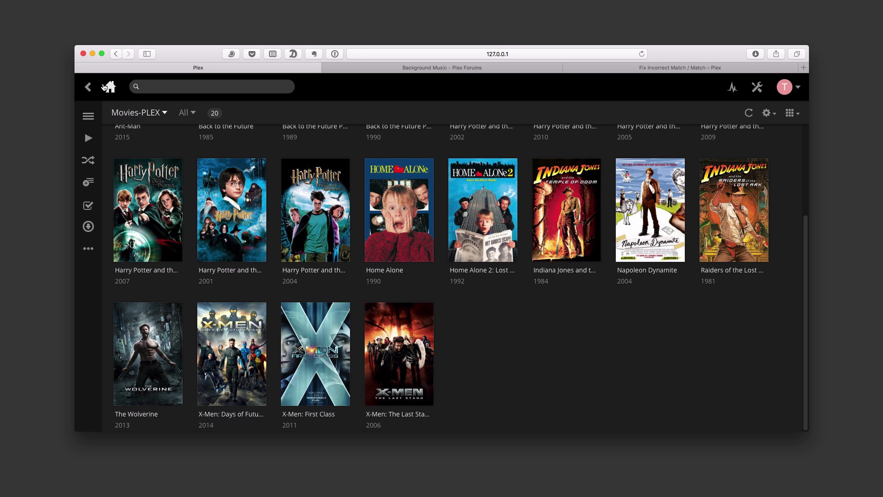
pyautogui.click(107, 88)
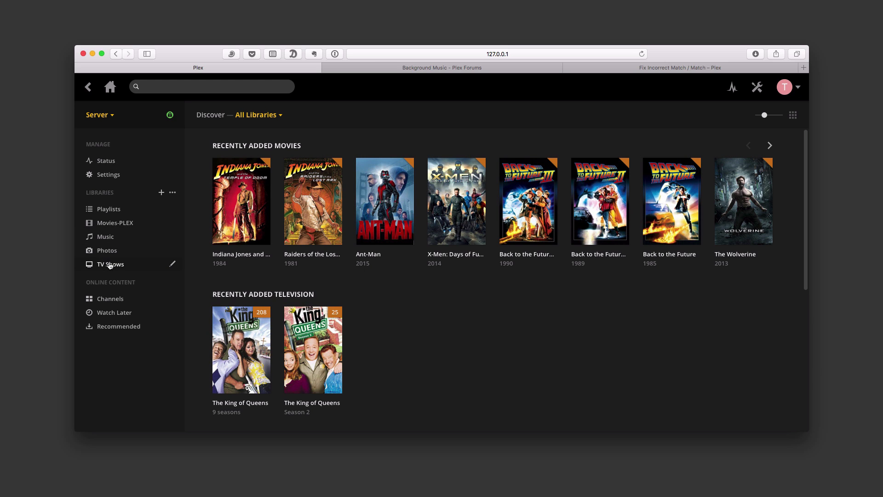
pyautogui.click(111, 237)
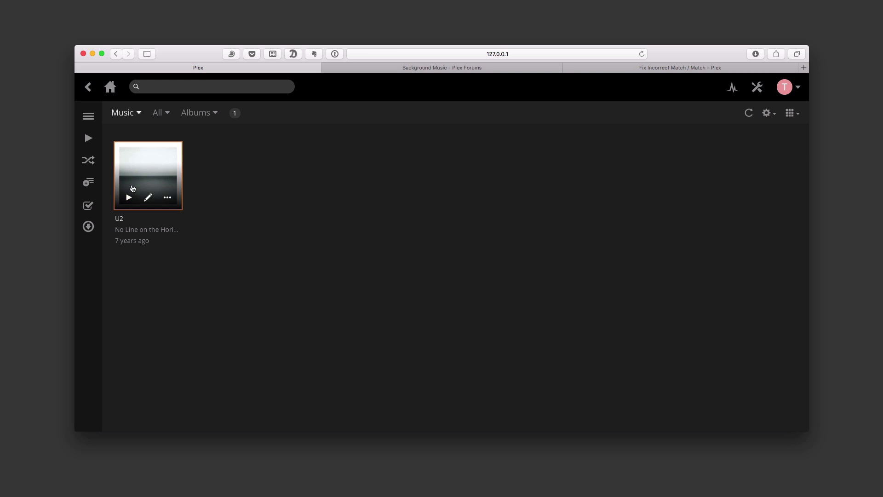
pyautogui.click(148, 197)
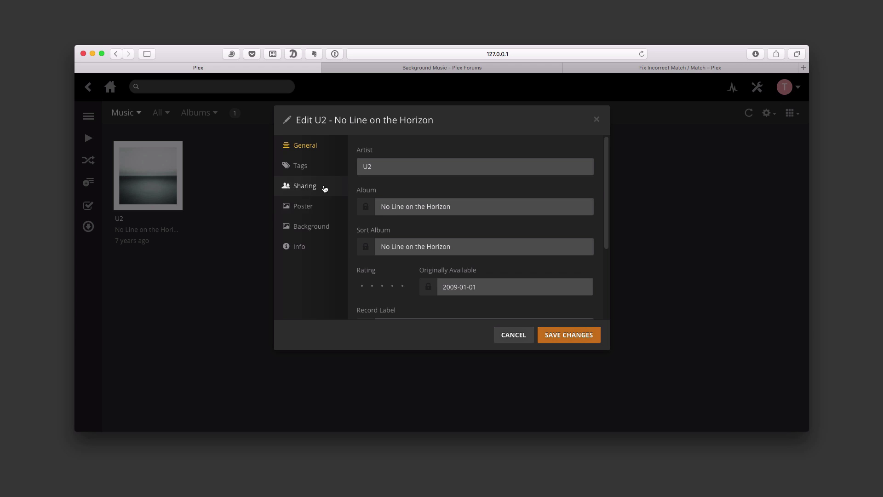
pyautogui.click(300, 227)
pyautogui.click(301, 211)
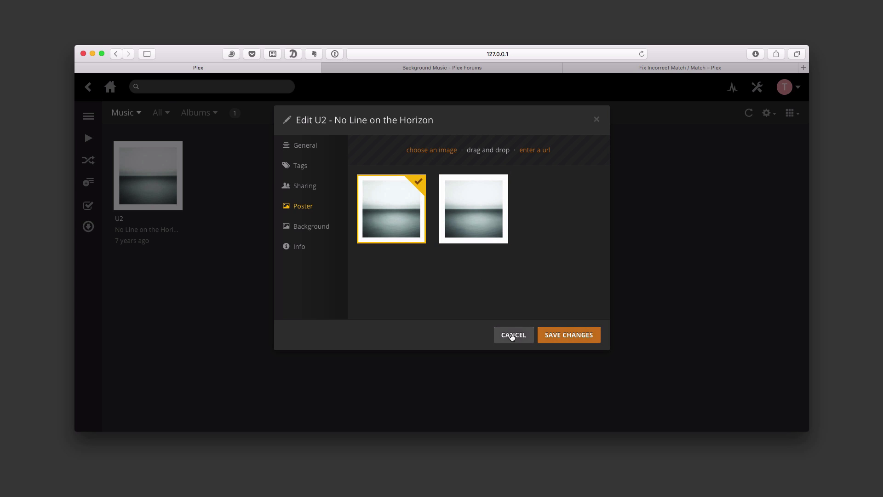
pyautogui.click(510, 334)
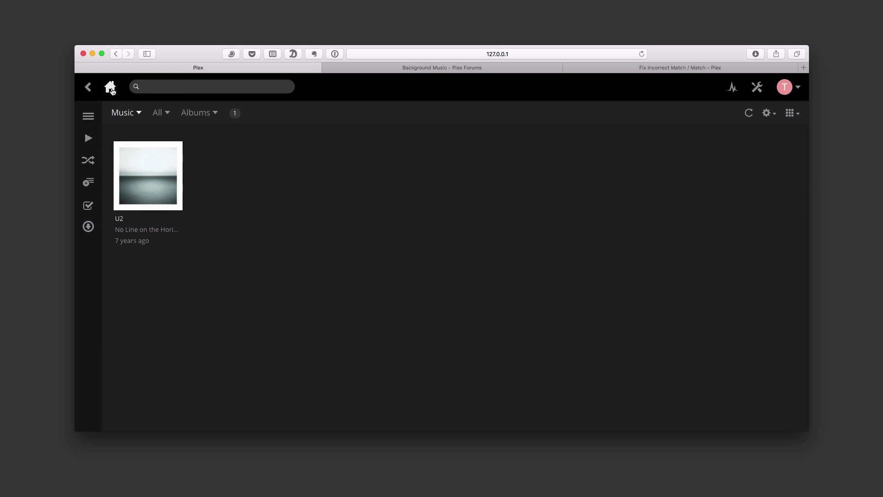
# Return to the home dashboard with Recently Added Movies and Television rows.
pyautogui.click(111, 88)
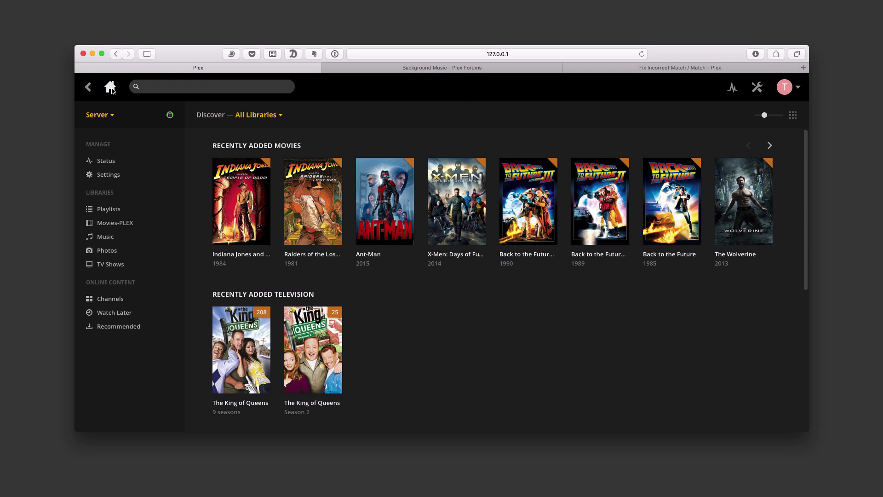